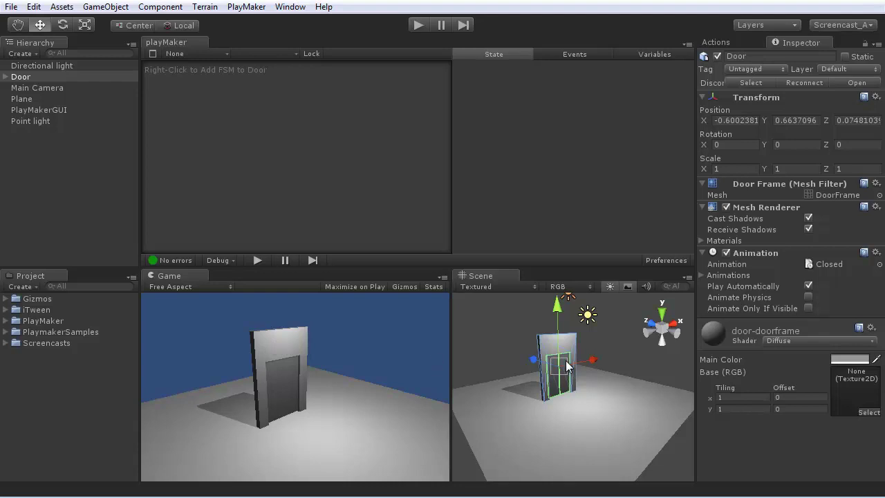
Add an FSM to the Door object and name its start state Closed
{"action": "left_click", "coordinate": [704, 275]}
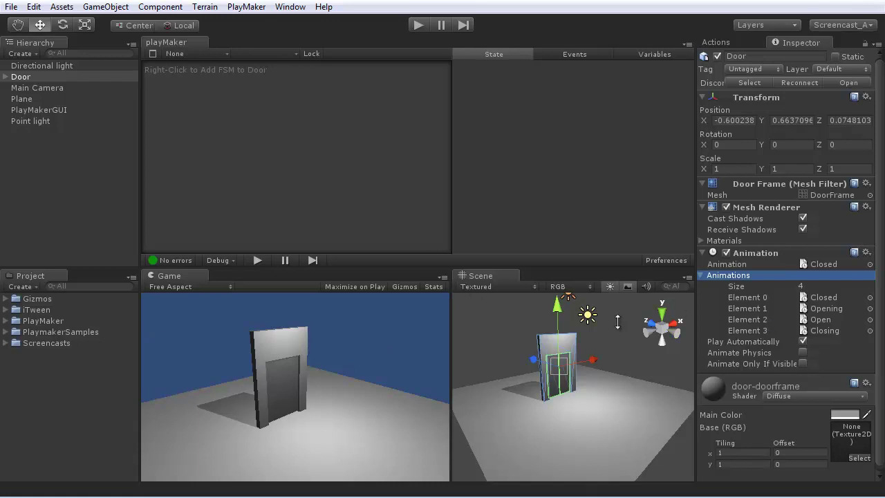
{"action": "left_click", "coordinate": [704, 276]}
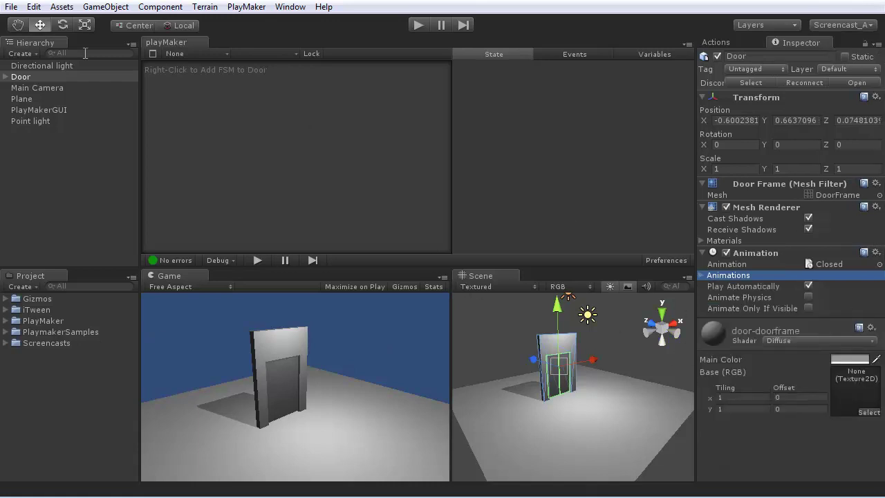
{"action": "left_click", "coordinate": [21, 77]}
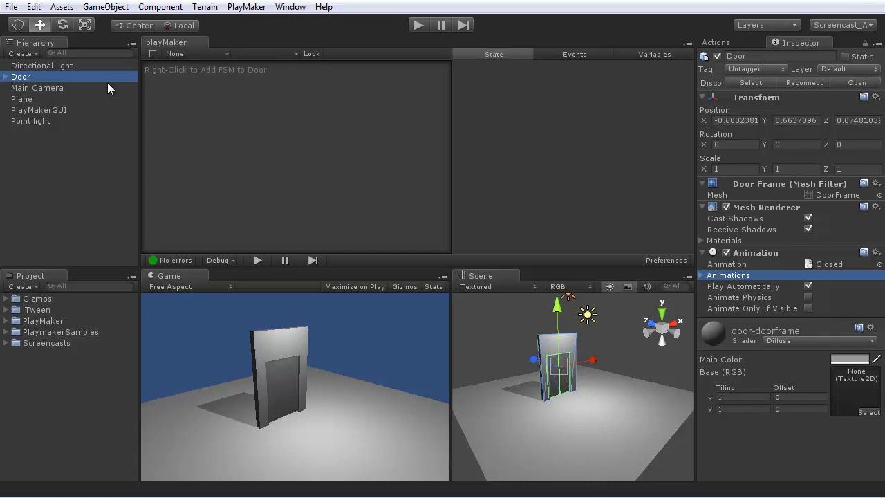
{"action": "right_click", "coordinate": [229, 115]}
{"action": "left_click", "coordinate": [267, 123]}
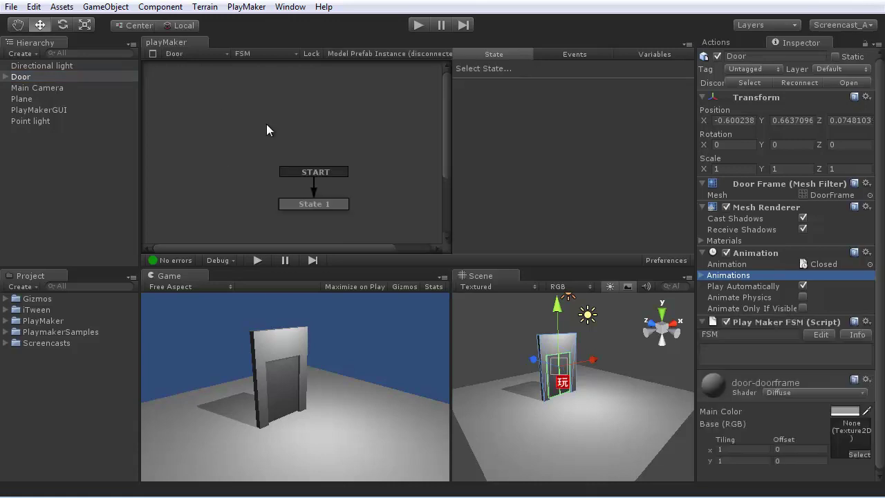
{"action": "left_click", "coordinate": [305, 204]}
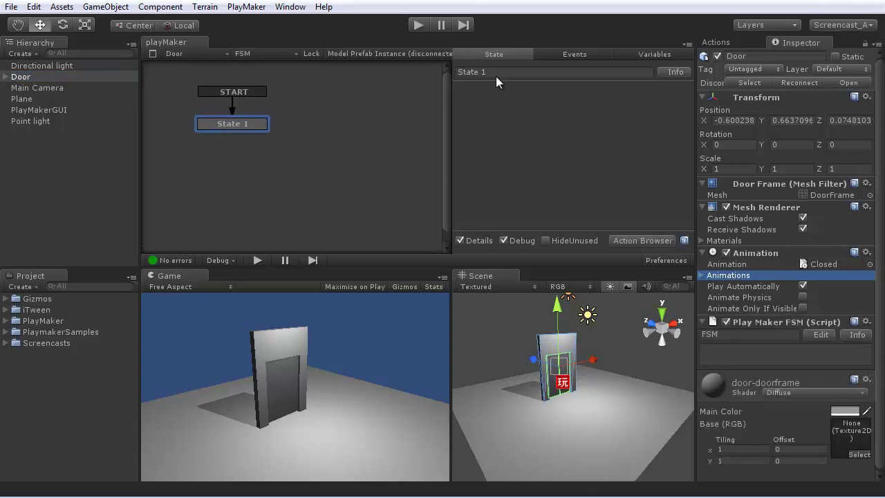
{"action": "type", "text": "Closed"}
Add a second state named Open to the FSM and place it below the Closed state
{"action": "right_click", "coordinate": [287, 170]}
{"action": "left_click", "coordinate": [305, 177]}
{"action": "left_click", "coordinate": [496, 73]}
{"action": "key", "text": "BackSpace"}
{"action": "key", "text": "BackSpace"}
{"action": "key", "text": "BackSpace"}
{"action": "key", "text": "BackSpace"}
{"action": "key", "text": "BackSpace"}
{"action": "key", "text": "BackSpace"}
{"action": "key", "text": "BackSpace"}
{"action": "type", "text": "Open"}
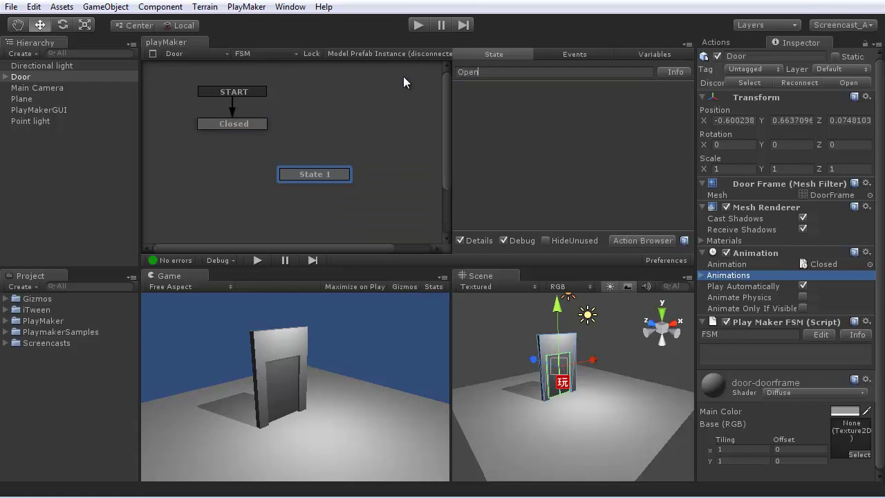
{"action": "left_click_drag", "start_coordinate": [321, 174], "coordinate": [246, 177]}
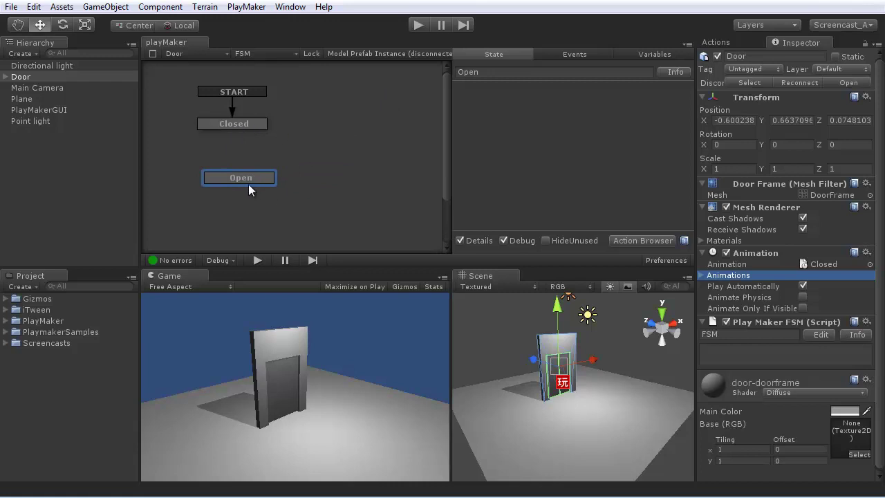
Add a TRIGGER ENTER transition to the Closed state and link it to the Open state
{"action": "right_click", "coordinate": [242, 124]}
{"action": "left_click", "coordinate": [278, 135]}
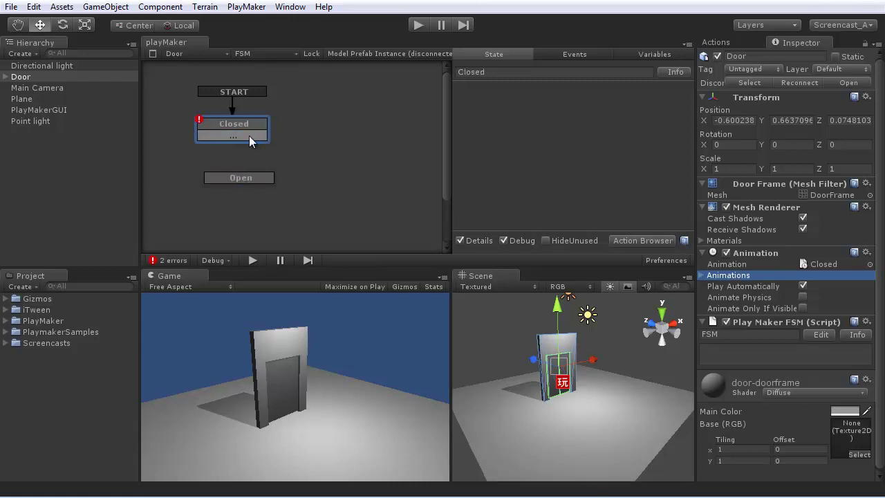
{"action": "left_click", "coordinate": [250, 141]}
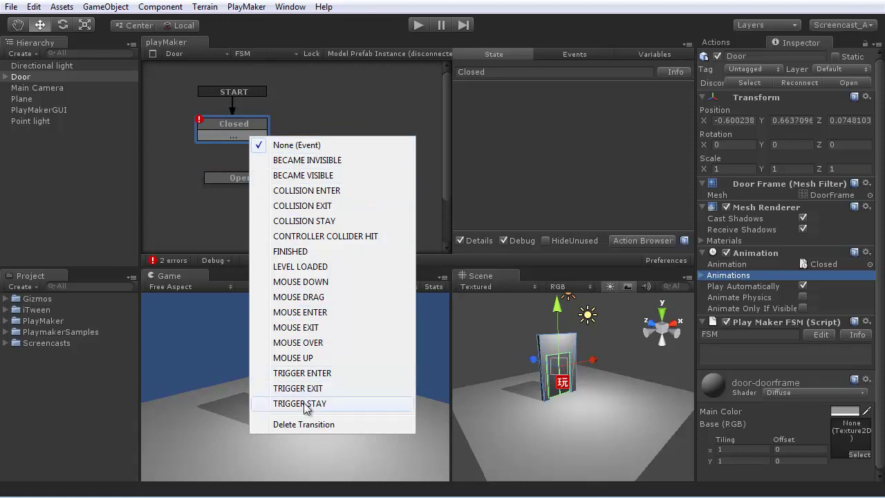
{"action": "left_click", "coordinate": [301, 374]}
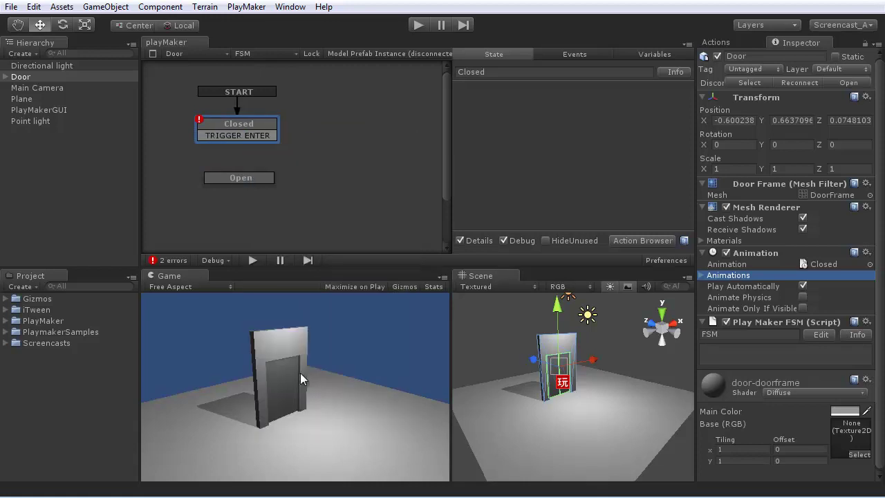
Add a TRIGGER EXIT transition to the Open state and link it back to the Closed state
{"action": "right_click", "coordinate": [246, 184]}
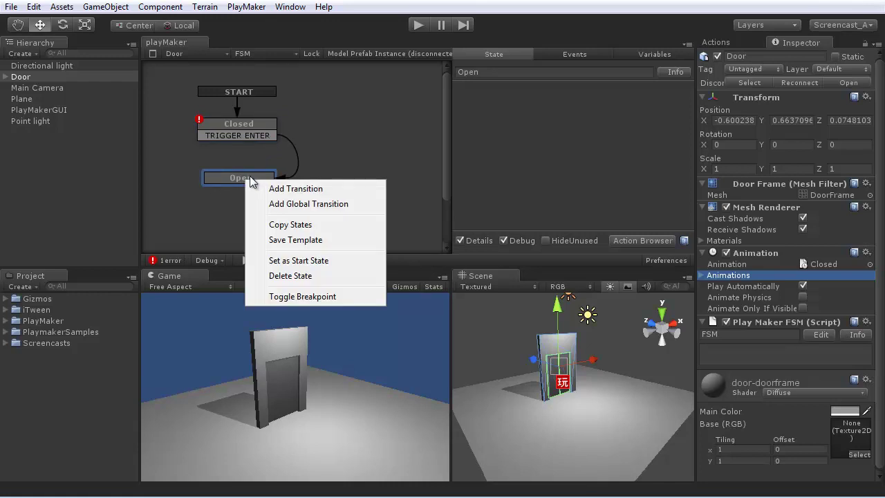
{"action": "left_click", "coordinate": [278, 189]}
{"action": "right_click", "coordinate": [254, 191]}
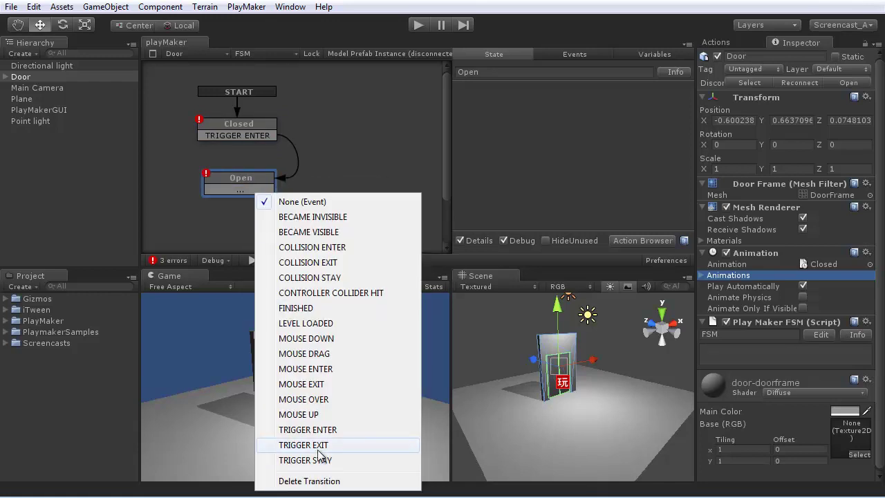
{"action": "left_click", "coordinate": [294, 444]}
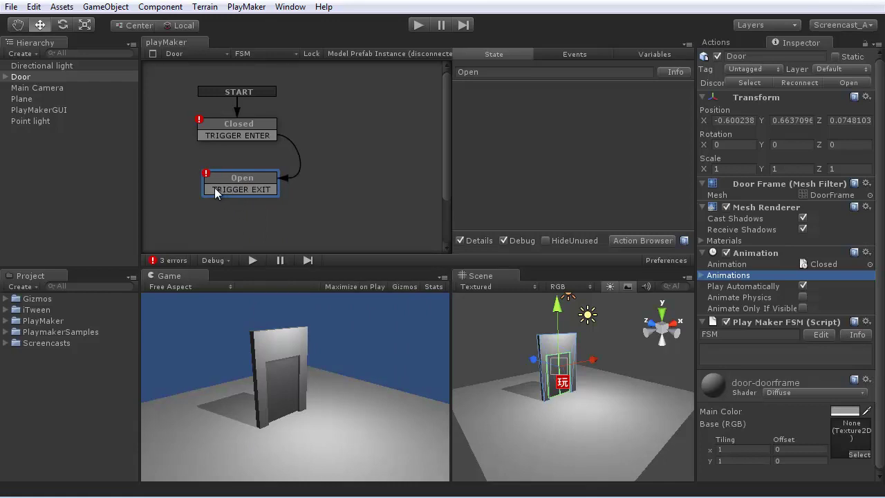
{"action": "left_click_drag", "start_coordinate": [251, 193], "coordinate": [207, 126]}
Check the FSM's setup errors, reading the details for the Door's Closed state
{"action": "left_click", "coordinate": [173, 261]}
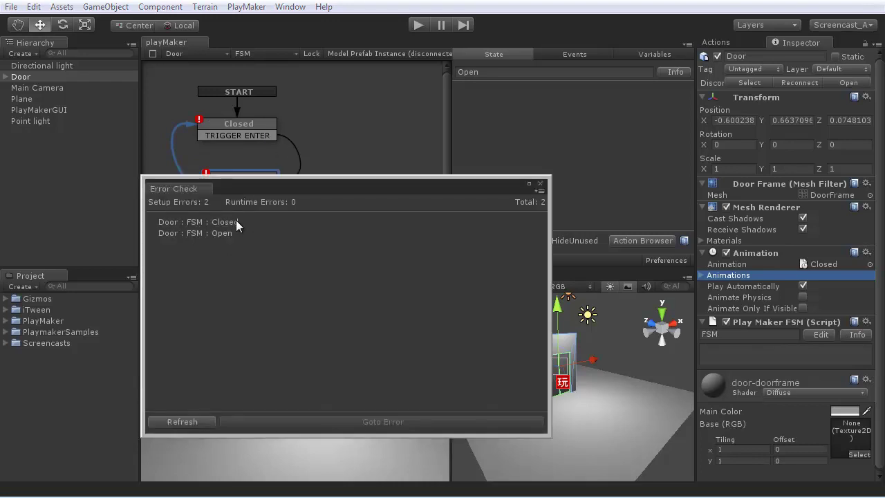
{"action": "left_click", "coordinate": [222, 221]}
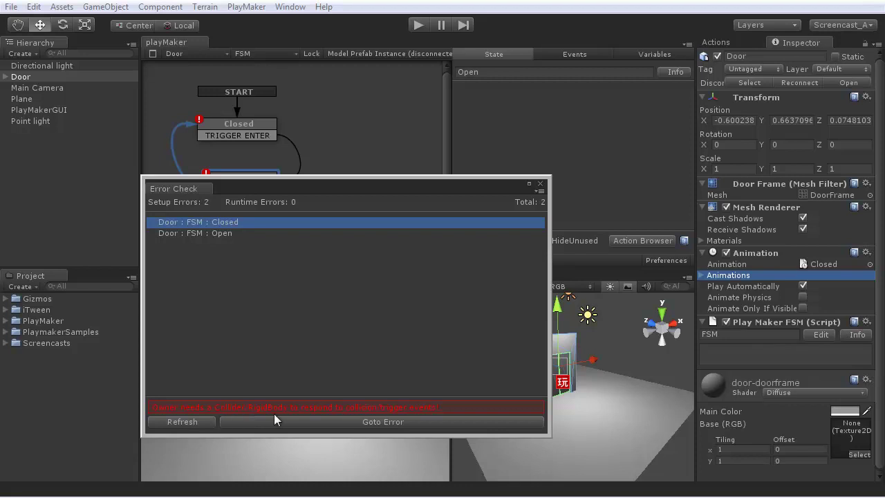
{"action": "left_click_drag", "start_coordinate": [287, 188], "coordinate": [424, 185]}
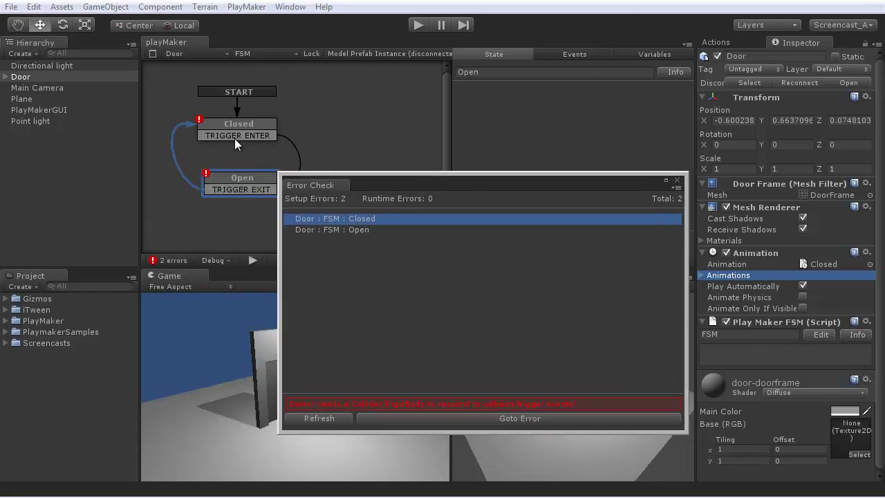
{"action": "left_click", "coordinate": [678, 181]}
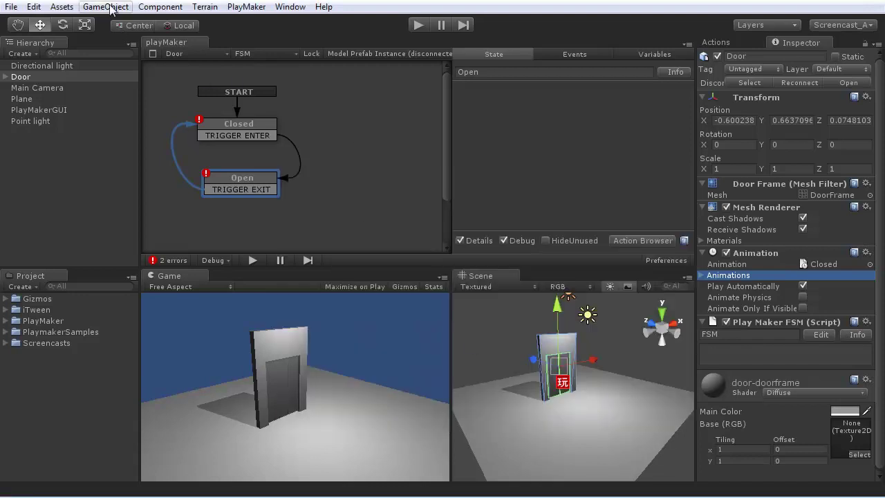
Add a Box Collider to the Door, make it a trigger, and extend its Z size to about 2.53
{"action": "left_click", "coordinate": [160, 7]}
{"action": "mouse_move", "coordinate": [143, 55]}
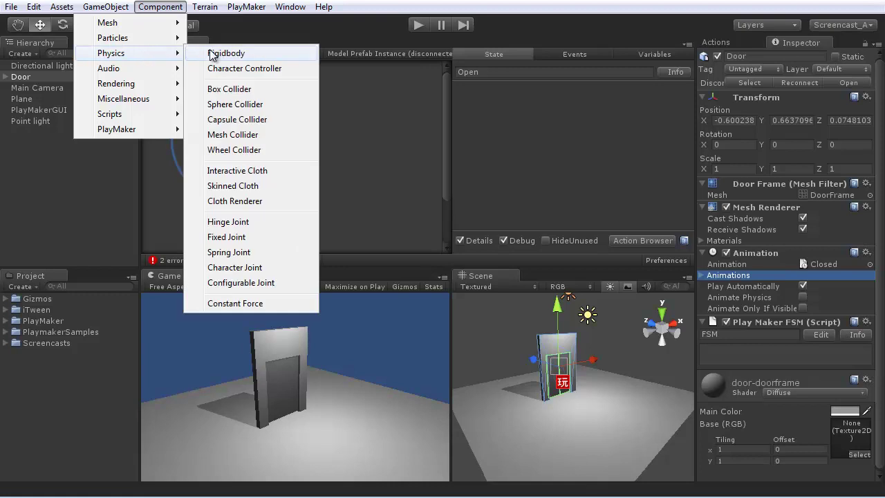
{"action": "left_click", "coordinate": [229, 89]}
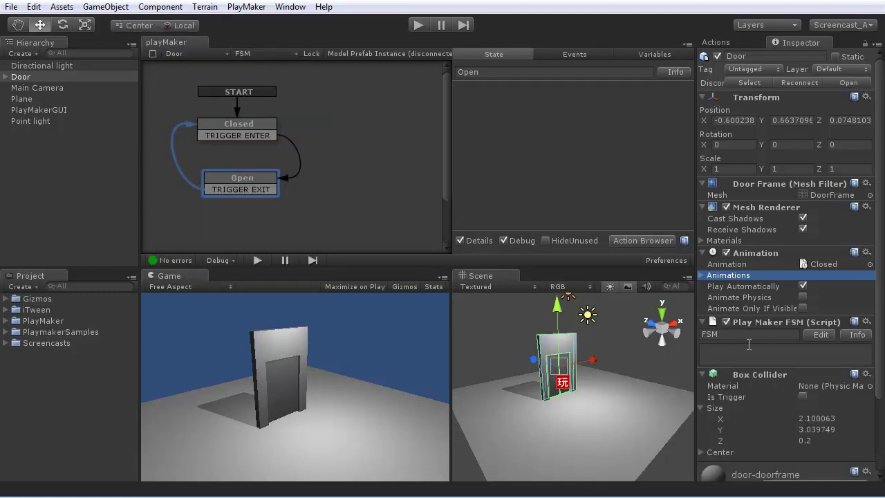
{"action": "left_click", "coordinate": [802, 398]}
{"action": "left_click_drag", "start_coordinate": [722, 446], "coordinate": [780, 450]}
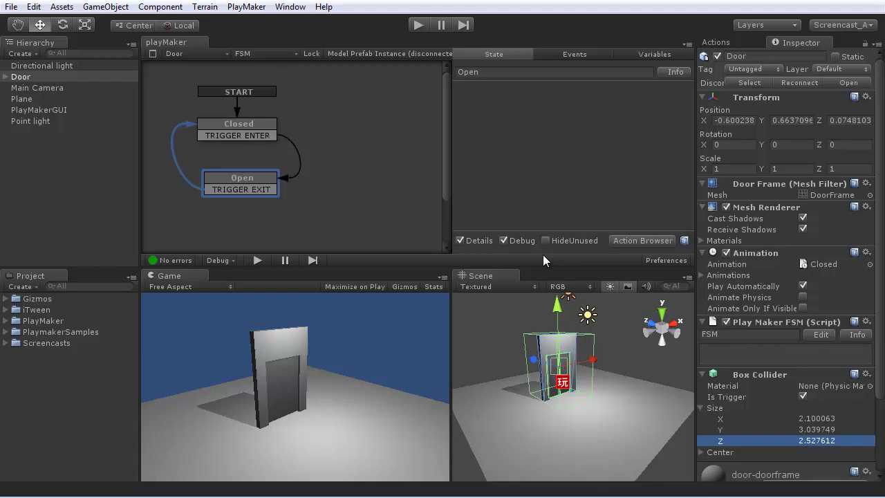
Add a Play Animation action to the Closed state, using the Closed animation
{"action": "left_click", "coordinate": [248, 126]}
{"action": "left_click", "coordinate": [338, 207]}
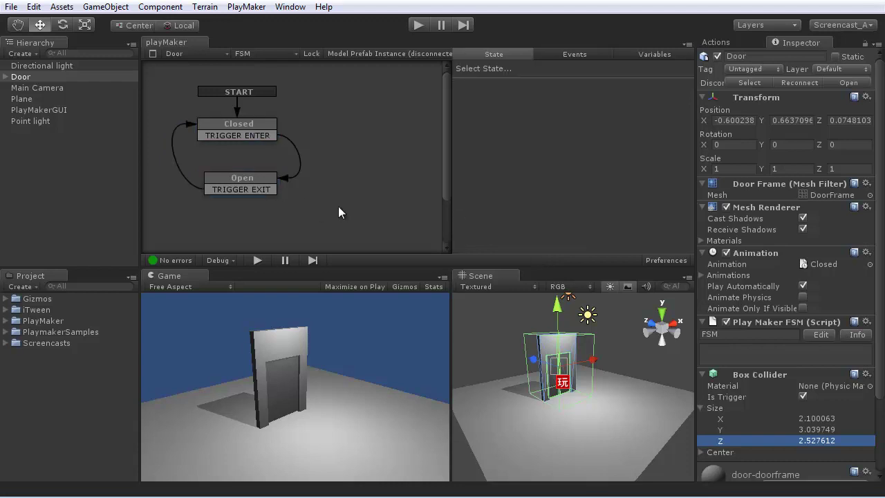
{"action": "left_click", "coordinate": [244, 123]}
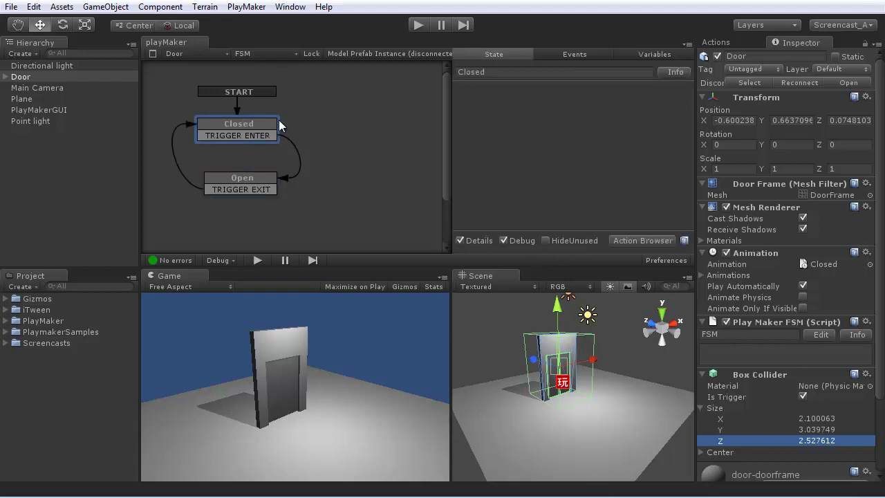
{"action": "left_click", "coordinate": [720, 43]}
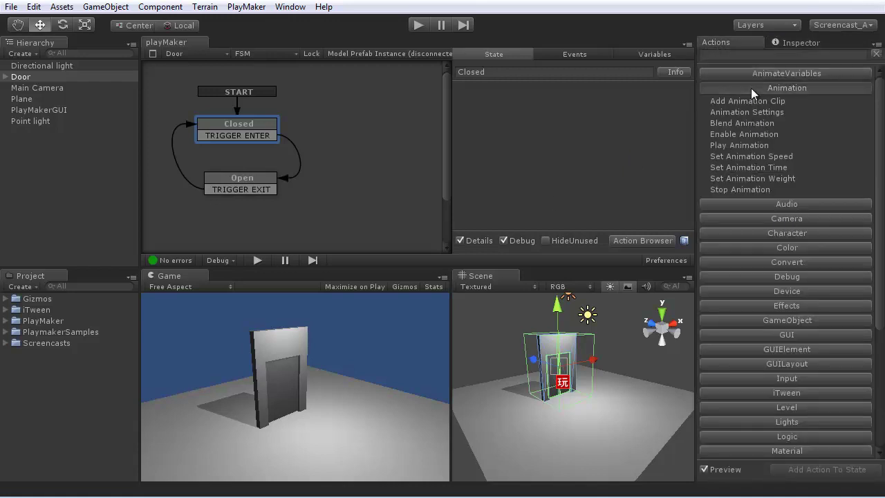
{"action": "double_click", "coordinate": [742, 144]}
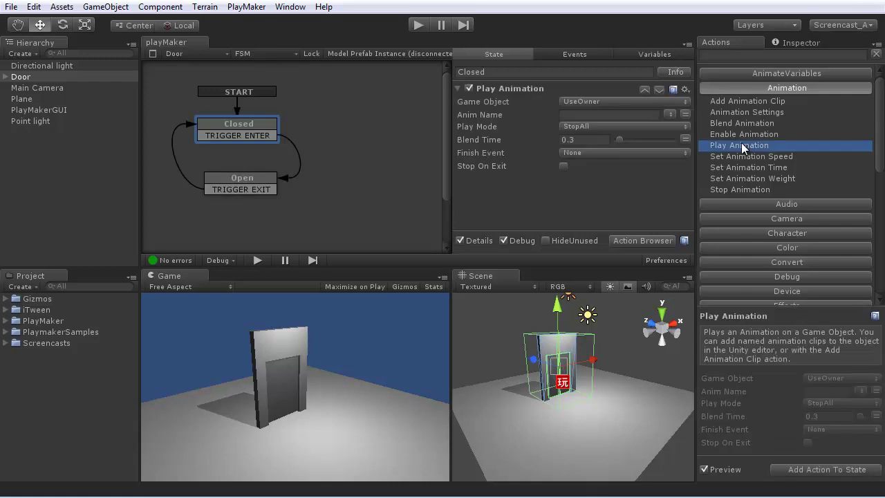
{"action": "left_click", "coordinate": [670, 114]}
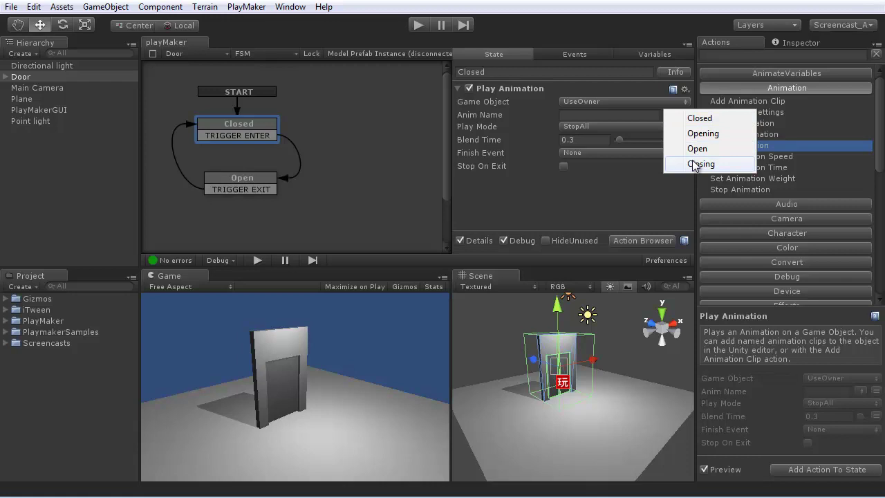
{"action": "left_click", "coordinate": [695, 118]}
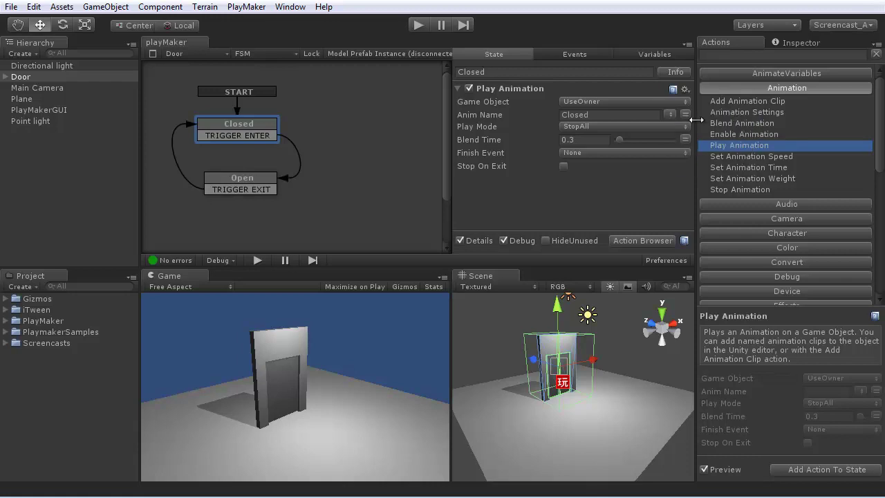
Add a Play Animation action to the Open state, using the Open animation
{"action": "left_click", "coordinate": [260, 180]}
{"action": "double_click", "coordinate": [753, 148]}
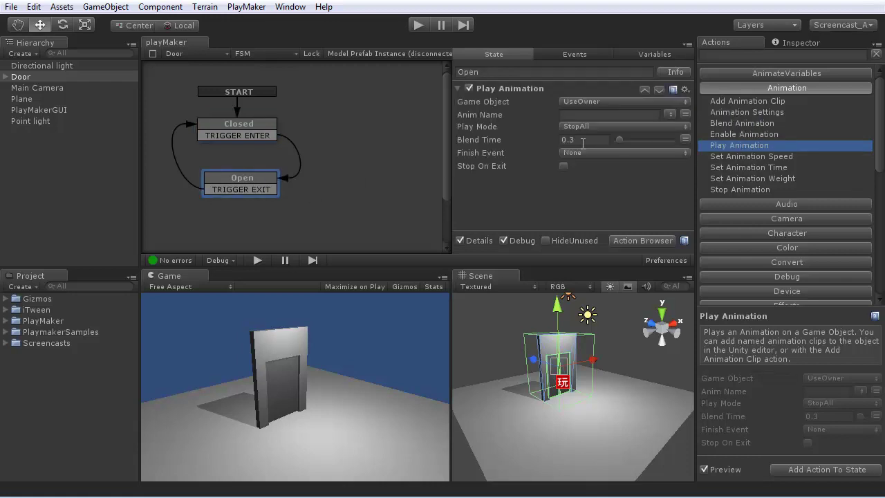
{"action": "left_click", "coordinate": [669, 115]}
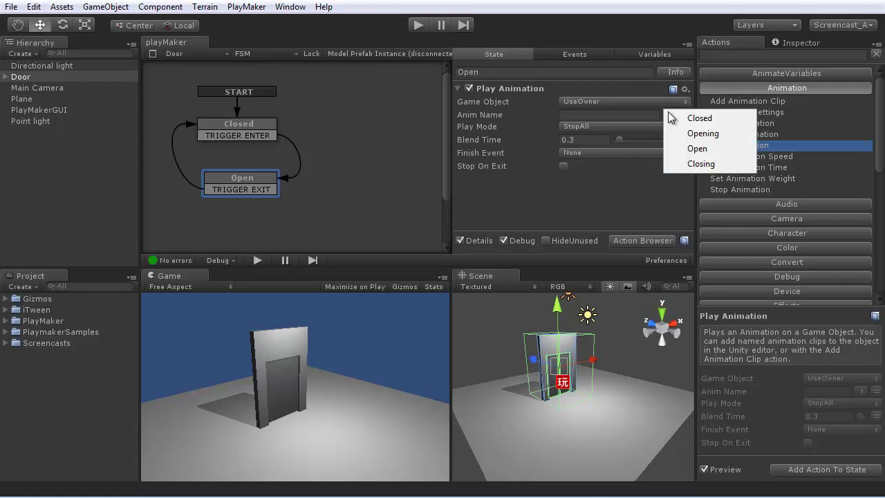
{"action": "left_click", "coordinate": [690, 146]}
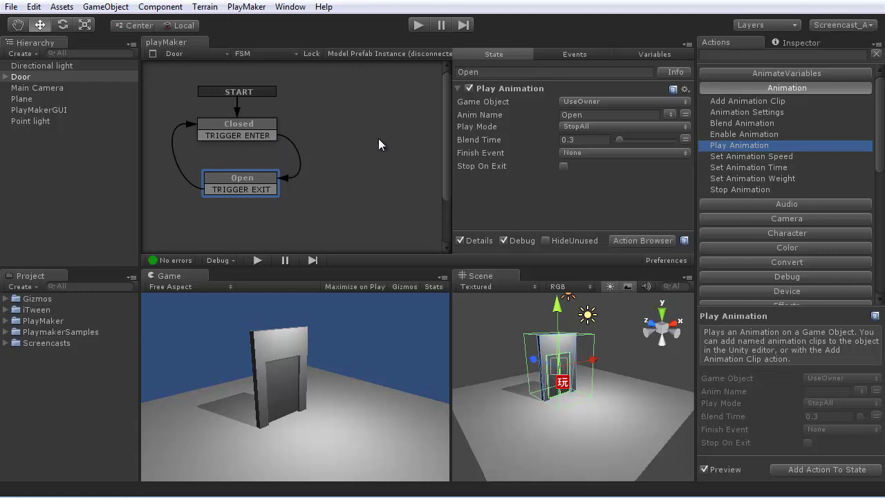
Test the door by running the scene, manually switching the FSM between the Open and Closed states, and stopping playback
{"action": "left_click", "coordinate": [251, 131]}
{"action": "left_click", "coordinate": [247, 181]}
{"action": "left_click", "coordinate": [251, 125]}
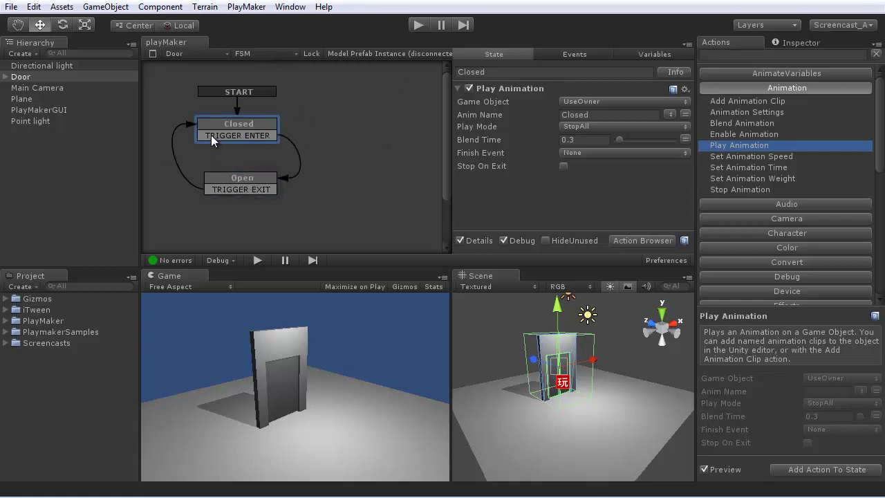
{"action": "left_click", "coordinate": [419, 25]}
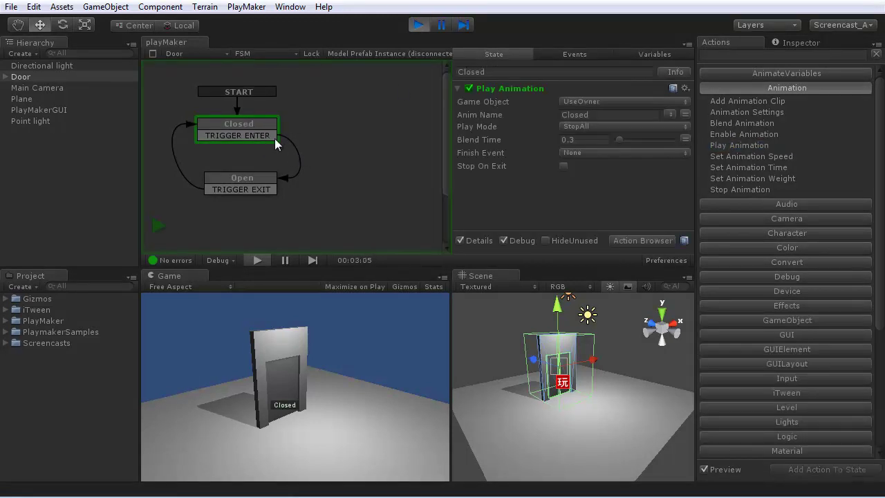
{"action": "left_click", "coordinate": [256, 178], "text": "alt"}
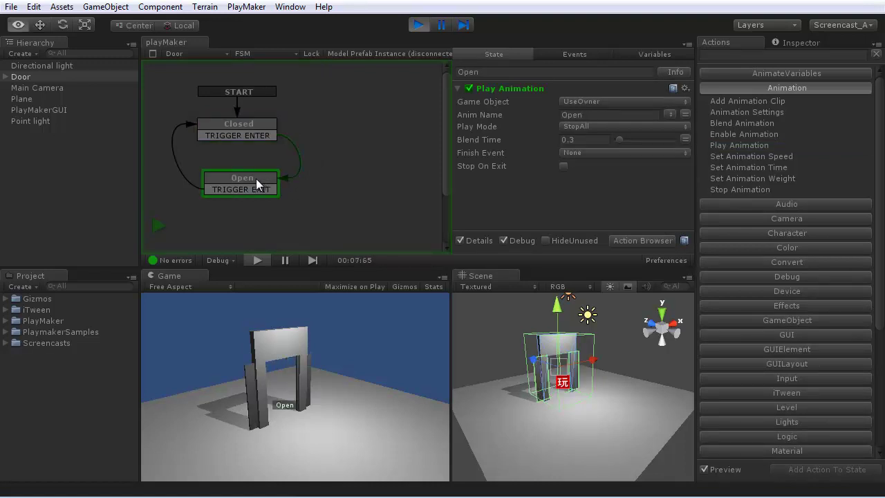
{"action": "left_click", "coordinate": [242, 126], "text": "alt"}
{"action": "left_click", "coordinate": [250, 175], "text": "alt"}
{"action": "left_click", "coordinate": [241, 126], "text": "alt"}
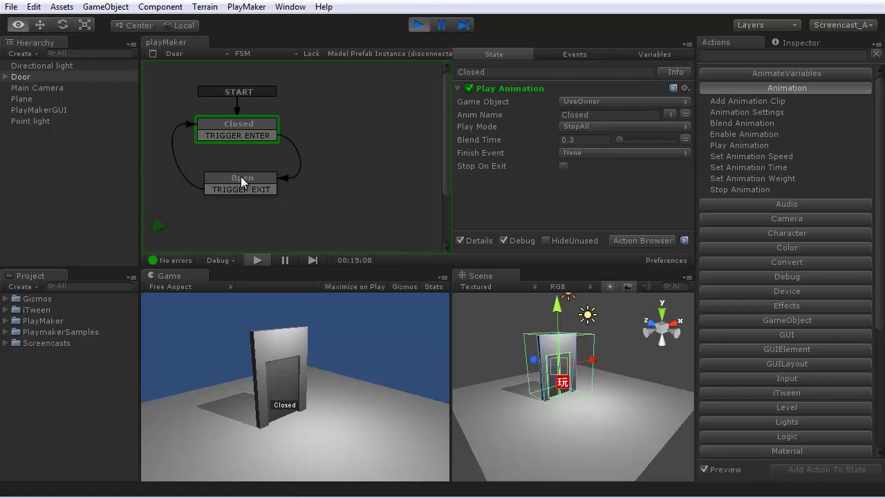
{"action": "left_click", "coordinate": [240, 179], "text": "alt"}
{"action": "left_click", "coordinate": [246, 130], "text": "alt"}
{"action": "left_click", "coordinate": [247, 178], "text": "alt"}
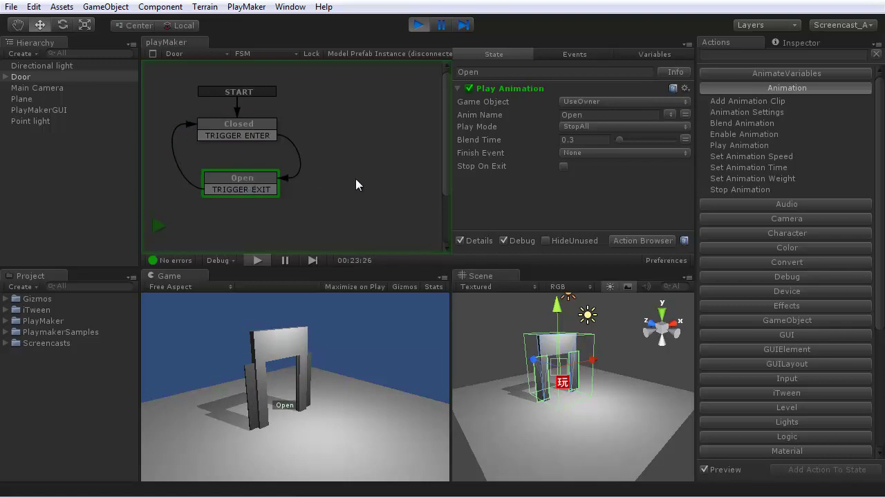
{"action": "left_click", "coordinate": [417, 26]}
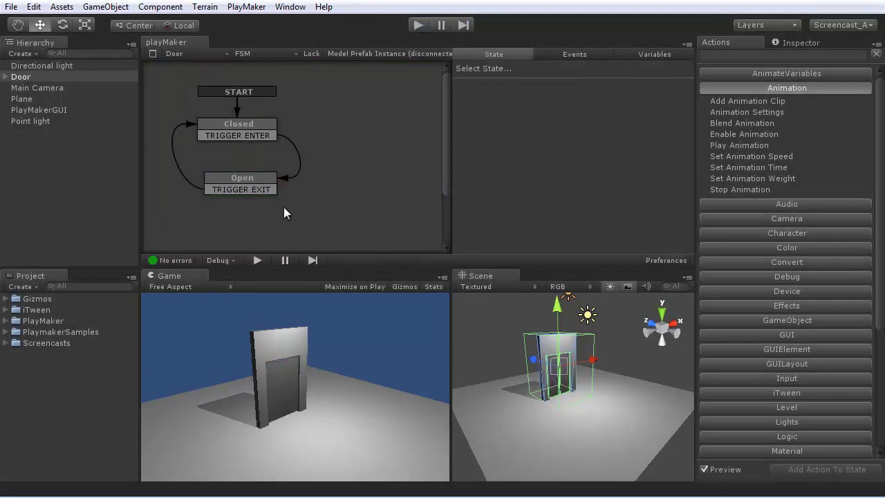
Create a capsule in the scene and reset its position to the origin
{"action": "left_click", "coordinate": [111, 8]}
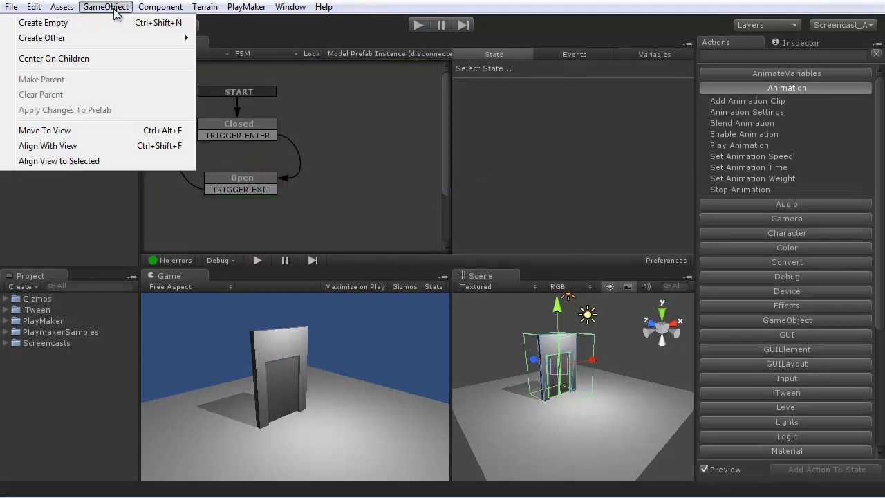
{"action": "mouse_move", "coordinate": [111, 39]}
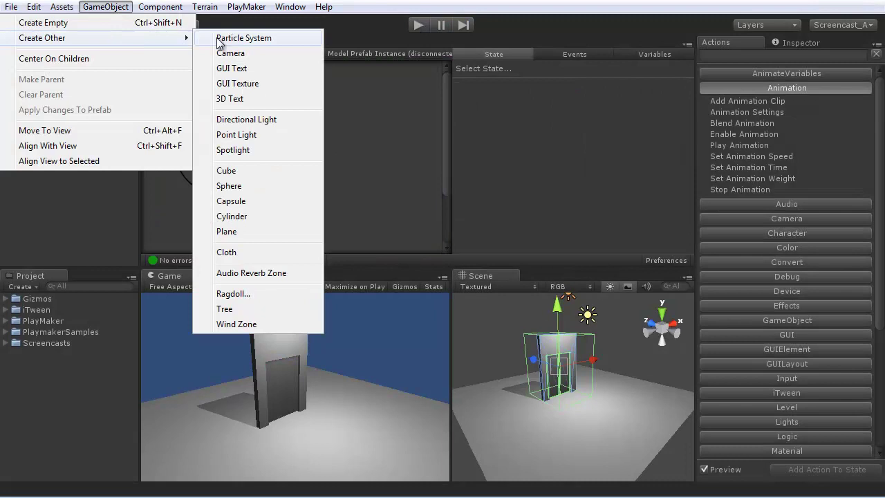
{"action": "left_click", "coordinate": [228, 201]}
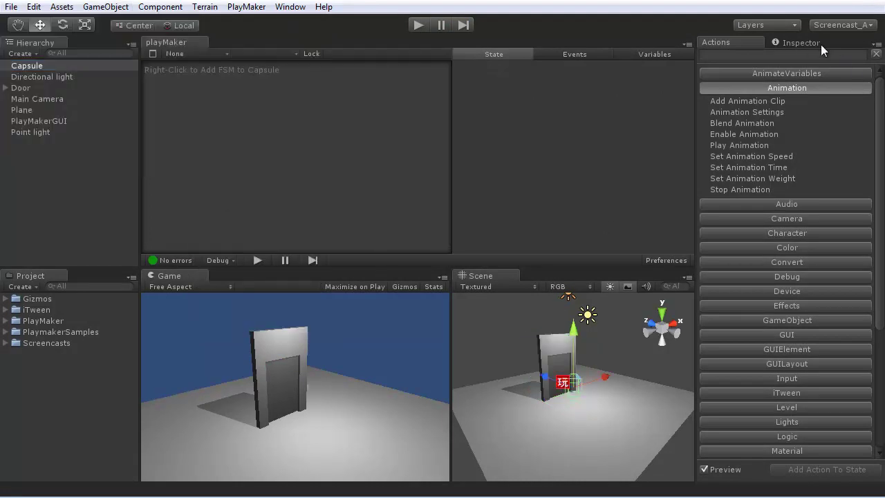
{"action": "left_click", "coordinate": [798, 43]}
{"action": "left_click", "coordinate": [876, 84]}
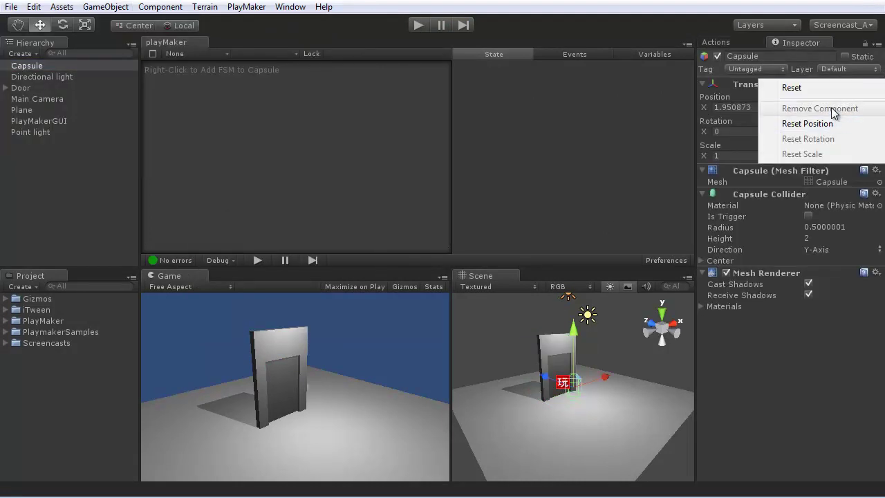
{"action": "left_click", "coordinate": [830, 121]}
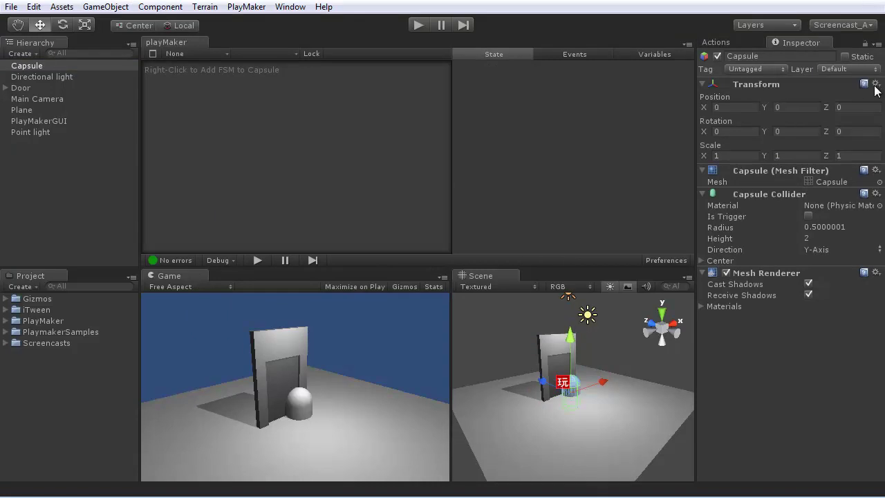
Set the capsule's Y position to 1 and move it in front of the door, to about X -0.57, Z -3.5
{"action": "left_click", "coordinate": [779, 107]}
{"action": "type", "text": "1"}
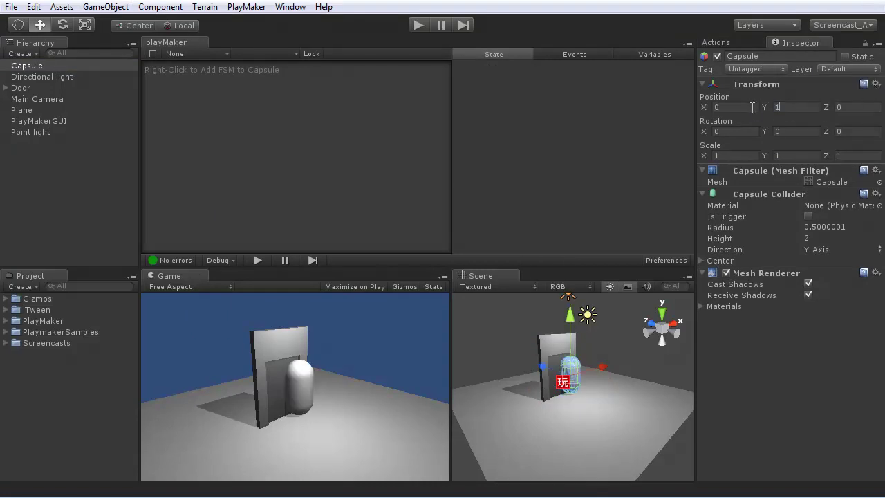
{"action": "left_click_drag", "start_coordinate": [546, 369], "coordinate": [603, 399]}
Add a Character Controller to the capsule, replacing its existing Capsule Collider
{"action": "left_click", "coordinate": [160, 7]}
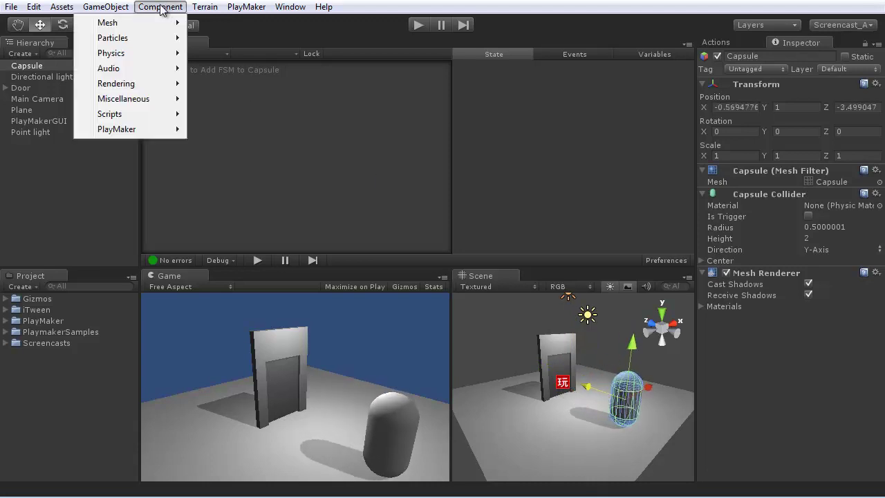
{"action": "mouse_move", "coordinate": [198, 7]}
{"action": "mouse_move", "coordinate": [151, 7]}
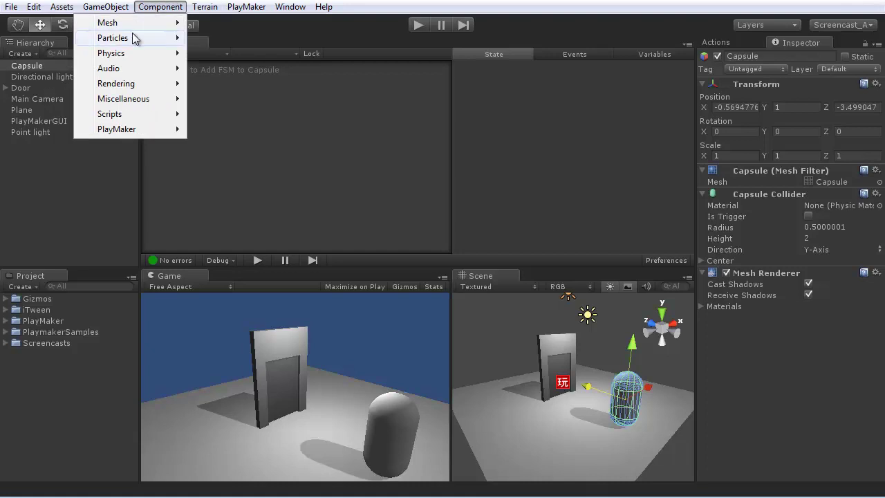
{"action": "mouse_move", "coordinate": [131, 55]}
{"action": "left_click", "coordinate": [229, 69]}
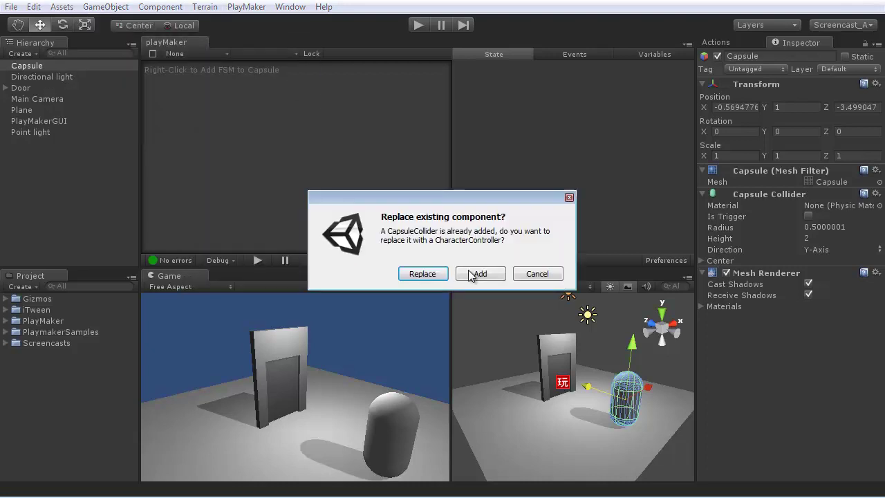
{"action": "left_click", "coordinate": [432, 272]}
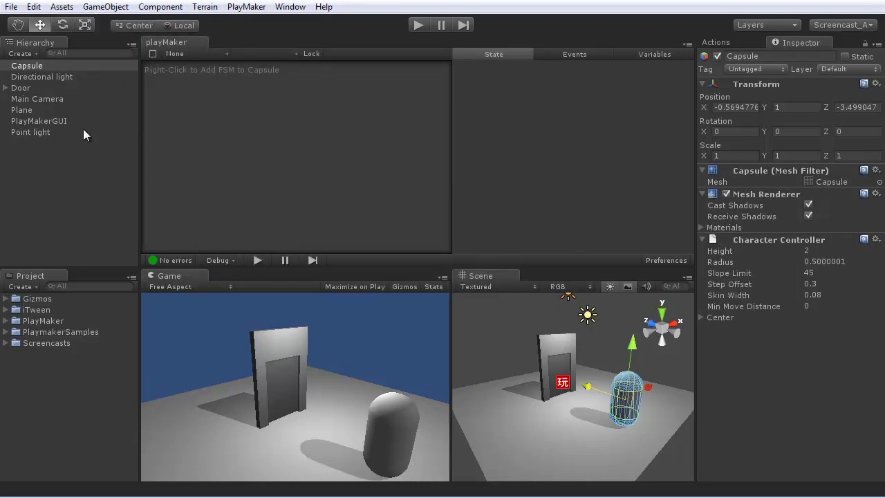
Add an FSM to the capsule from the General template simplecontroller
{"action": "right_click", "coordinate": [239, 128]}
{"action": "mouse_move", "coordinate": [249, 168]}
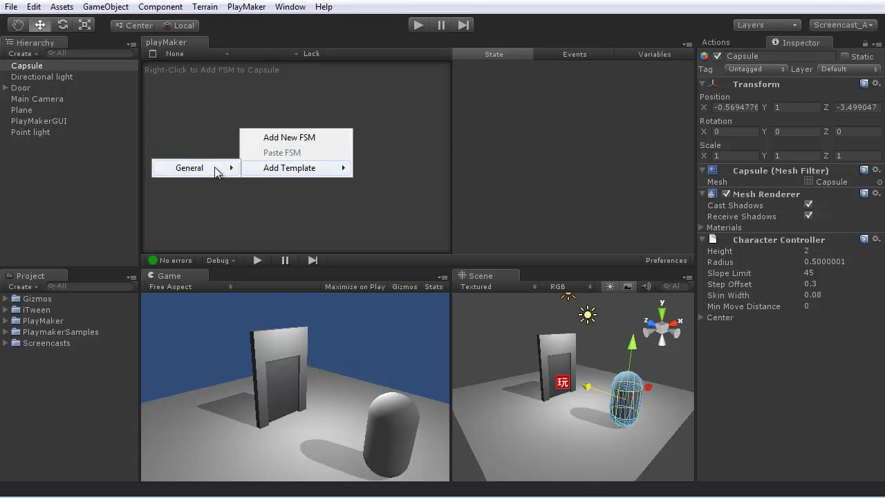
{"action": "mouse_move", "coordinate": [208, 171]}
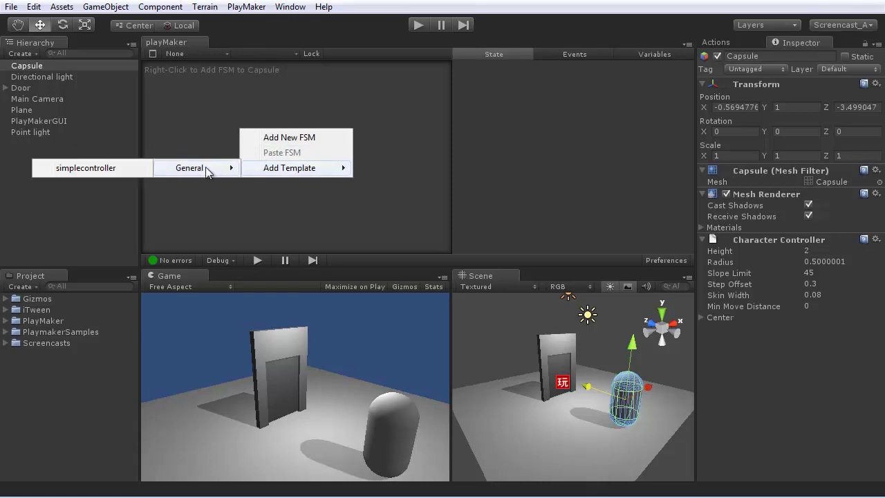
{"action": "left_click", "coordinate": [86, 168]}
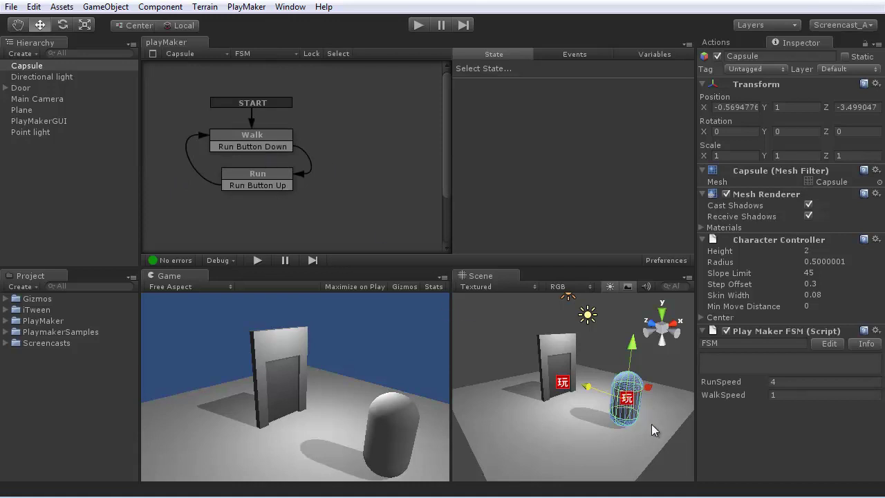
Test the door trigger by running the scene, walking the capsule through the doorway and back, and stopping playback
{"action": "left_click", "coordinate": [418, 25]}
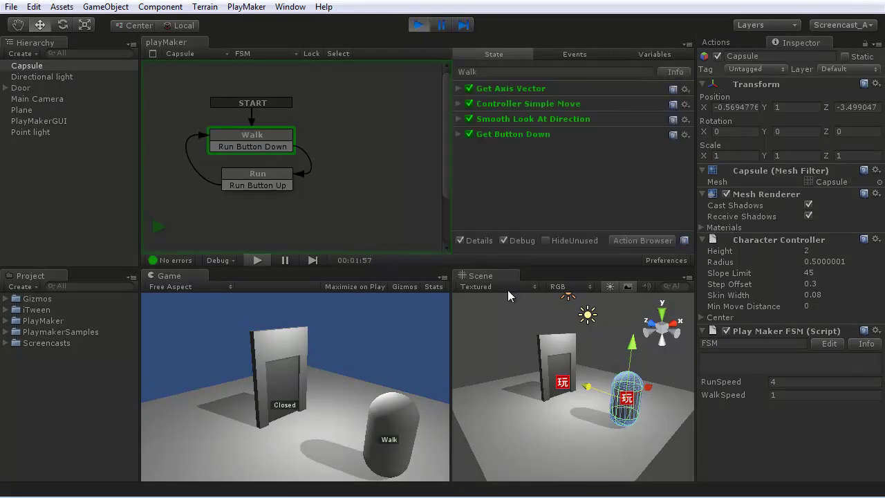
{"action": "key", "text": "w"}
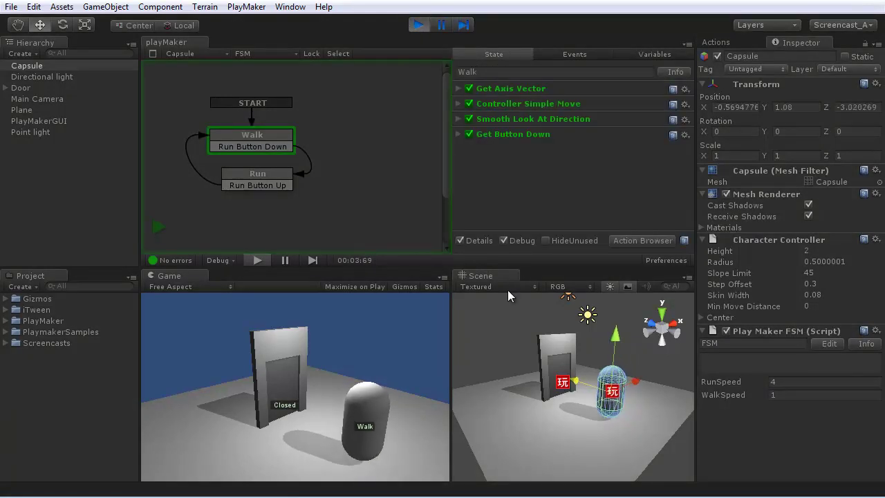
{"action": "key", "text": "w"}
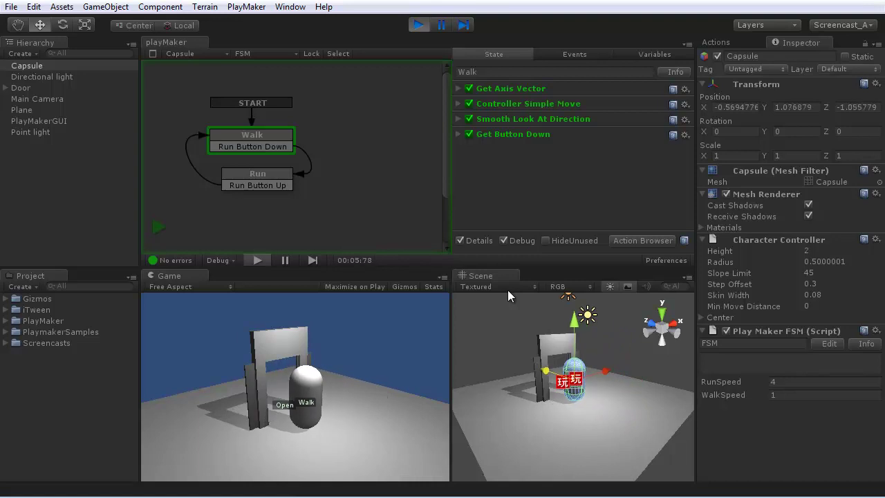
{"action": "key", "text": "w"}
{"action": "key", "text": "a"}
{"action": "key", "text": "d"}
{"action": "key", "text": "s"}
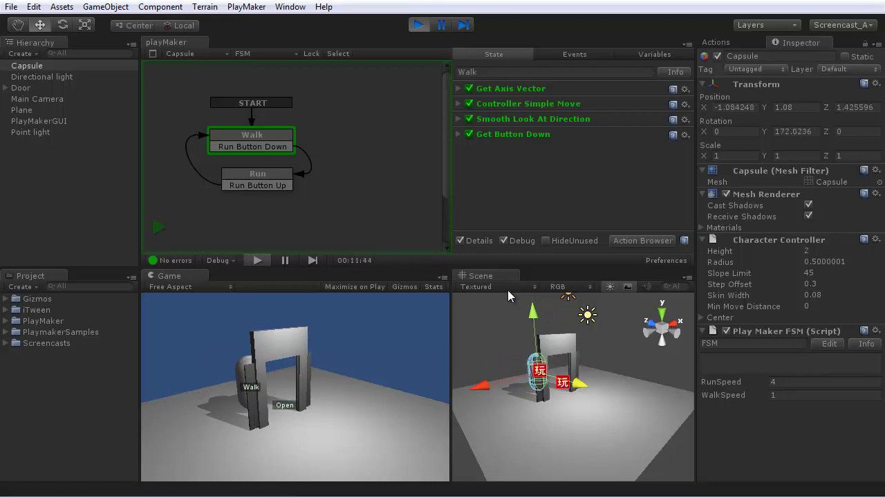
{"action": "key", "text": "d"}
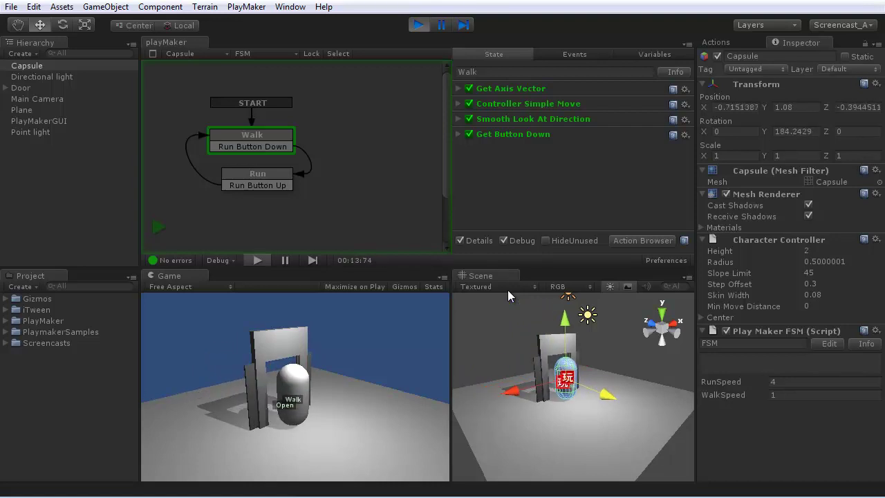
{"action": "left_click", "coordinate": [418, 25]}
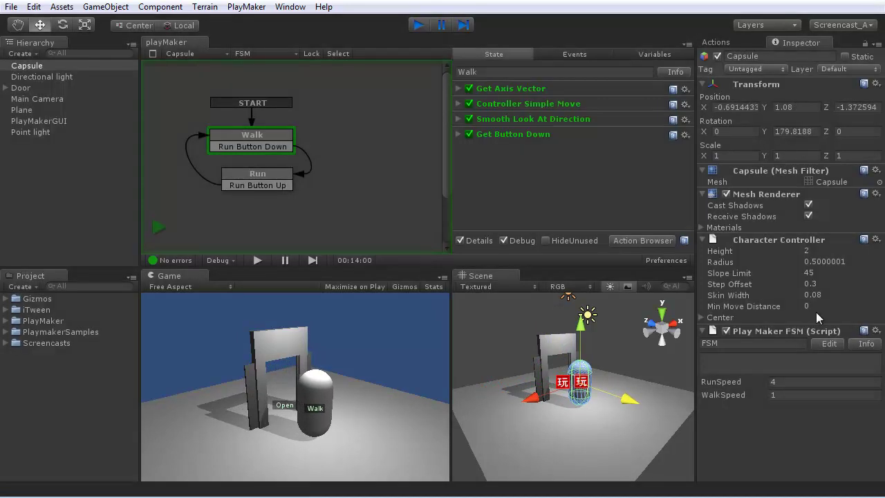
Set the capsule FSM's WalkSpeed to 3 and review the actions in its Walk and Run states
{"action": "left_click", "coordinate": [786, 394]}
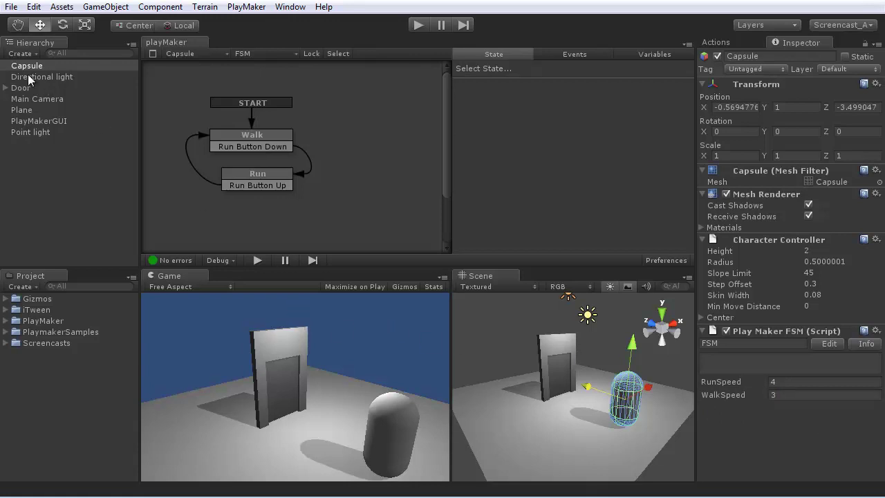
{"action": "left_click", "coordinate": [259, 140]}
{"action": "left_click", "coordinate": [238, 174]}
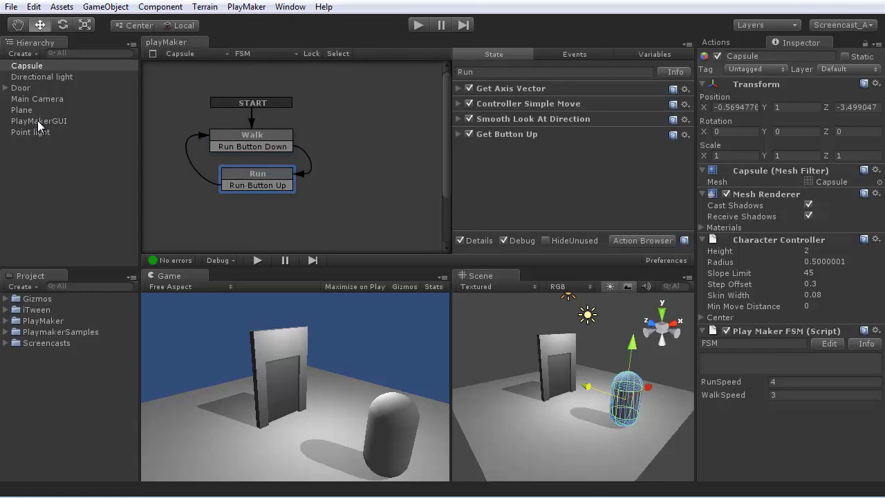
Duplicate the Door twice and place one copy on each side of the original along the X axis
{"action": "left_click", "coordinate": [20, 87]}
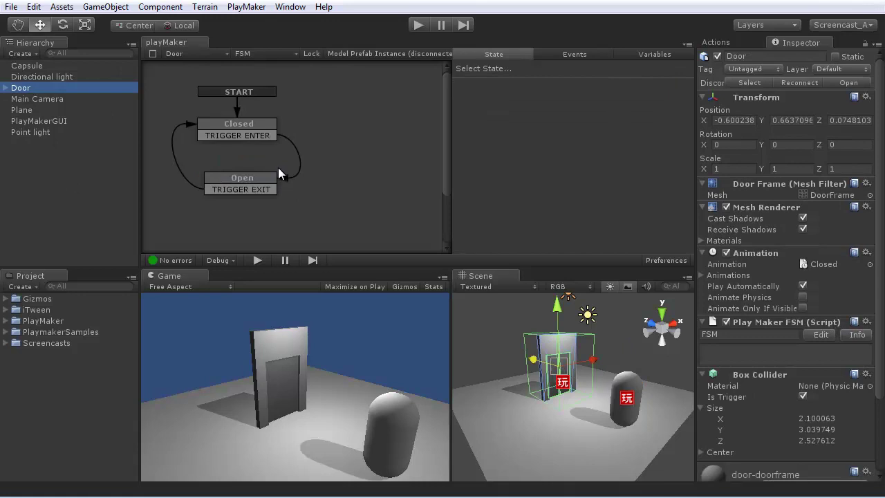
{"action": "key", "text": "ctrl+d"}
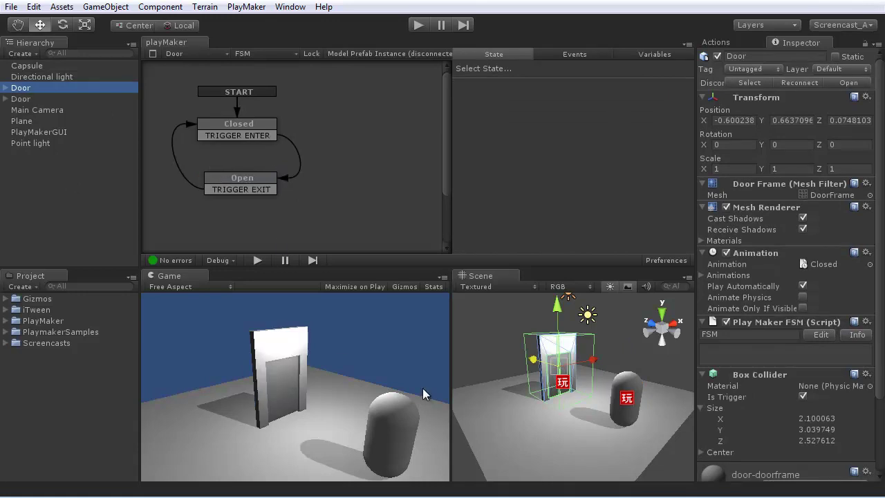
{"action": "left_click_drag", "start_coordinate": [583, 367], "coordinate": [654, 358]}
{"action": "key", "text": "ctrl+d"}
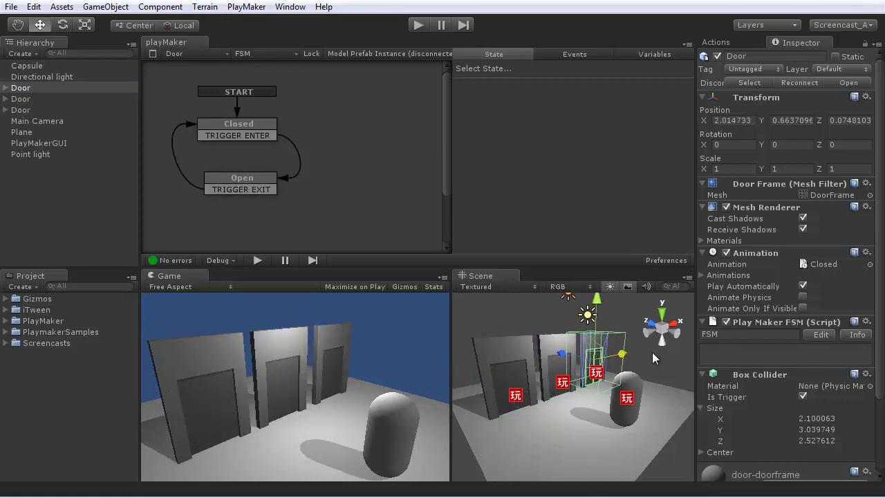
Run the scene to test all three doors with the walking capsule, and stop playback
{"action": "left_click", "coordinate": [418, 26]}
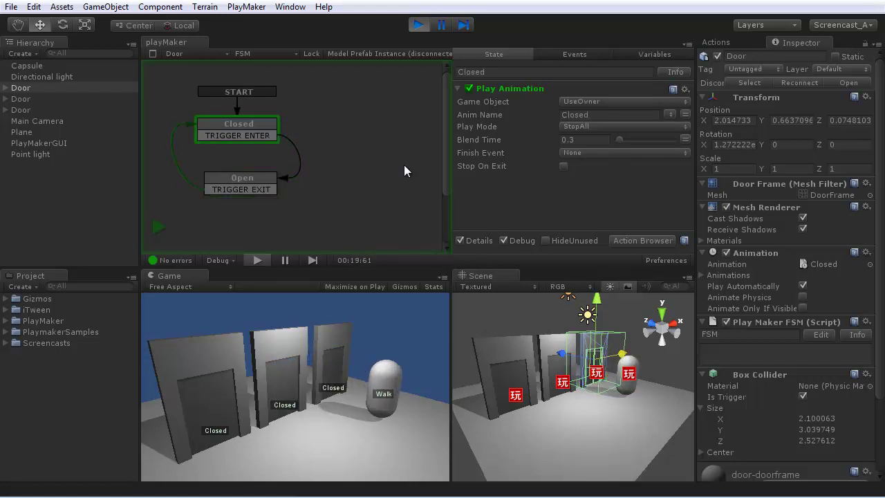
{"action": "left_click", "coordinate": [419, 26]}
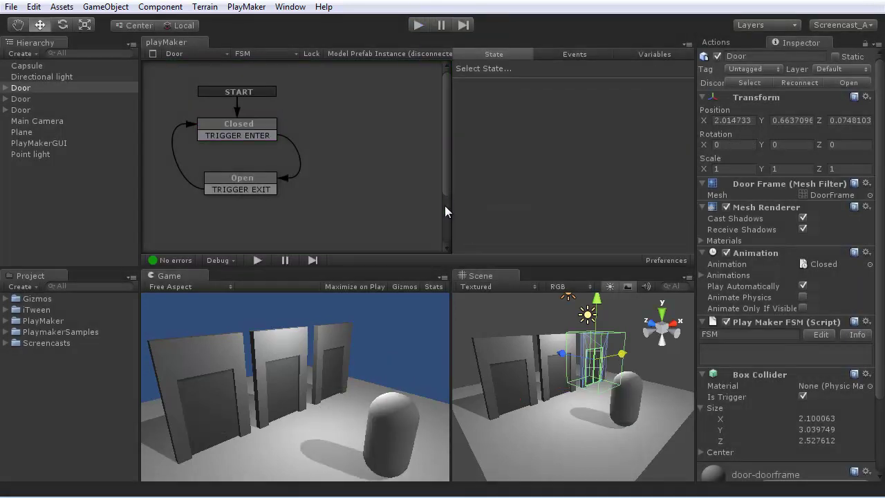